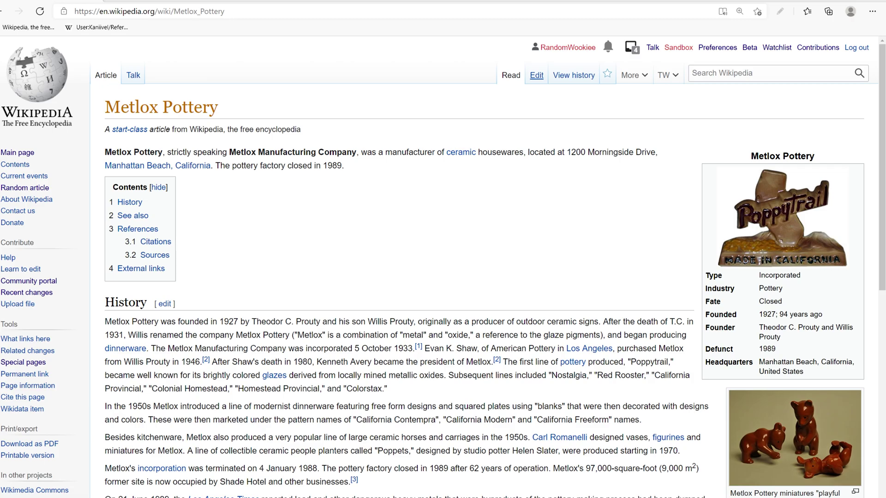
# Switch the Metlox Pottery article into VisualEditor editing mode
pyautogui.click(537, 75)
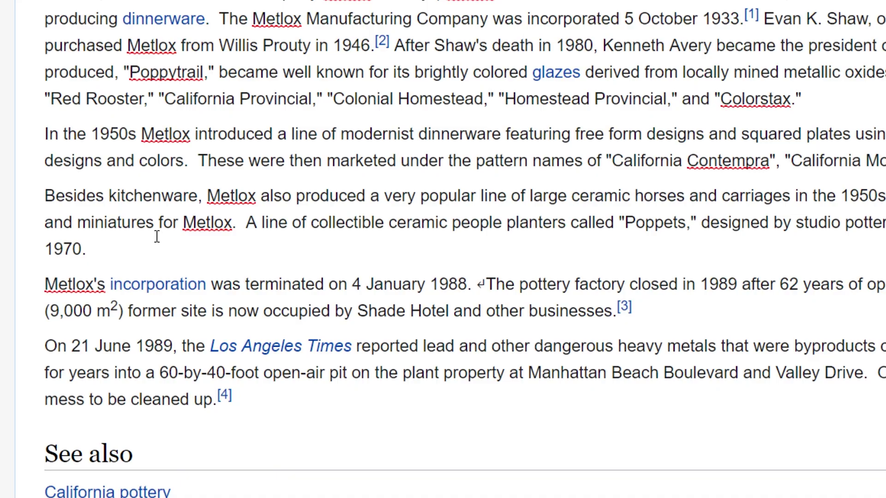
# Paste the March 1971 FDA recall paragraph as a new paragraph after the Poppets '1970.' text
pyautogui.click(145, 387)
pyautogui.press('Return')
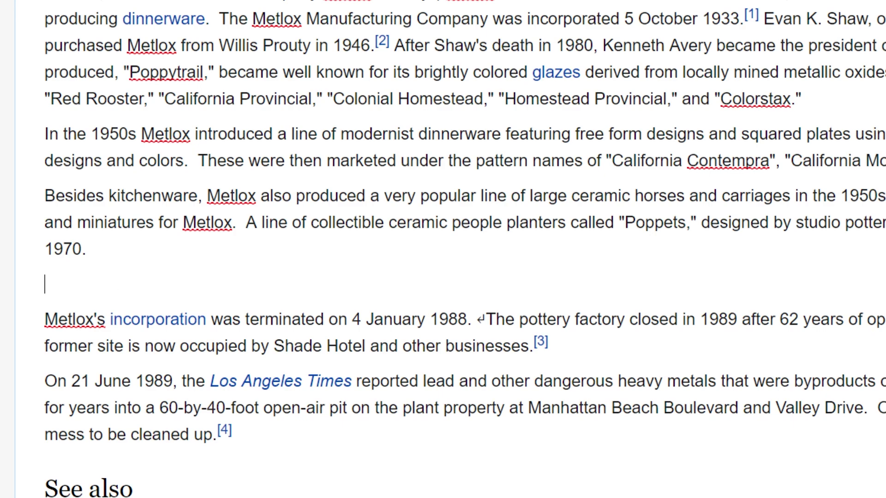
pyautogui.hotkey('ctrl', 'v')
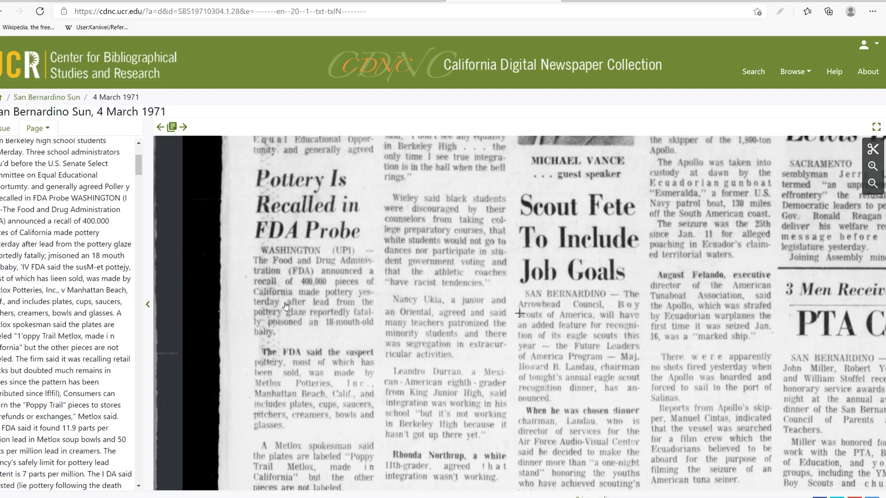
pyautogui.moveTo(298, 337); pyautogui.dragTo(311, 305)
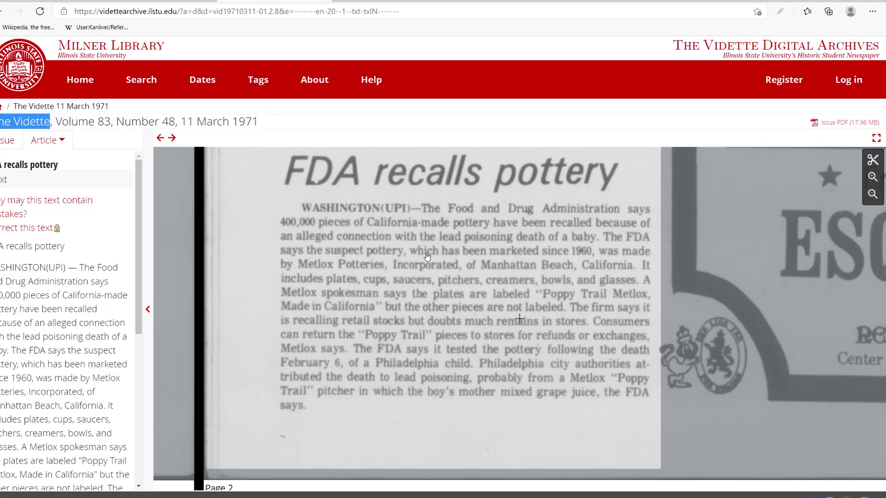
# Pan the San Bernardino Sun page image to the 'Pottery Is Recalled in FDA Probe' story
pyautogui.moveTo(482, 233); pyautogui.dragTo(459, 246)
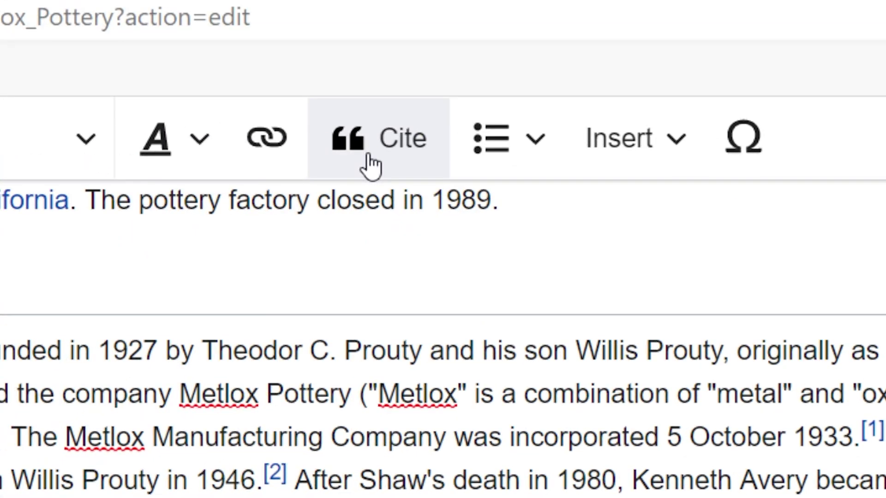
# Open Cite at the end of the recall paragraph, browse Manual and Re-use, then settle on Automatic
pyautogui.click(371, 166)
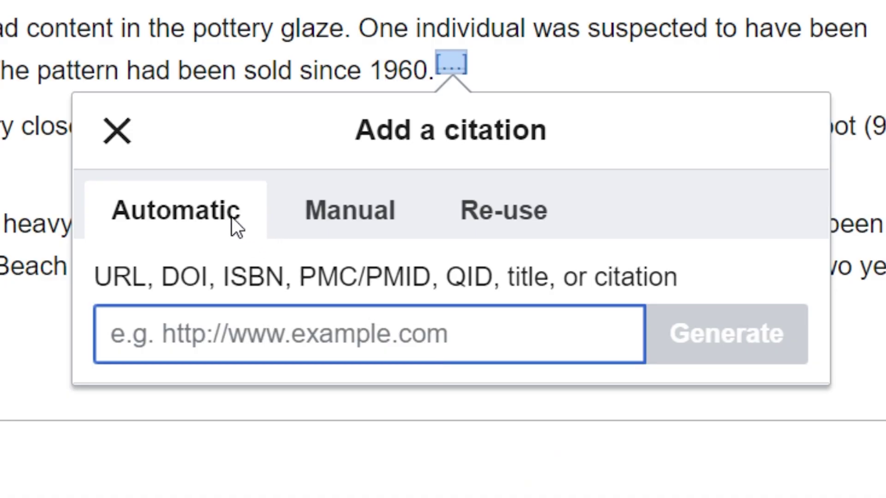
pyautogui.click(306, 222)
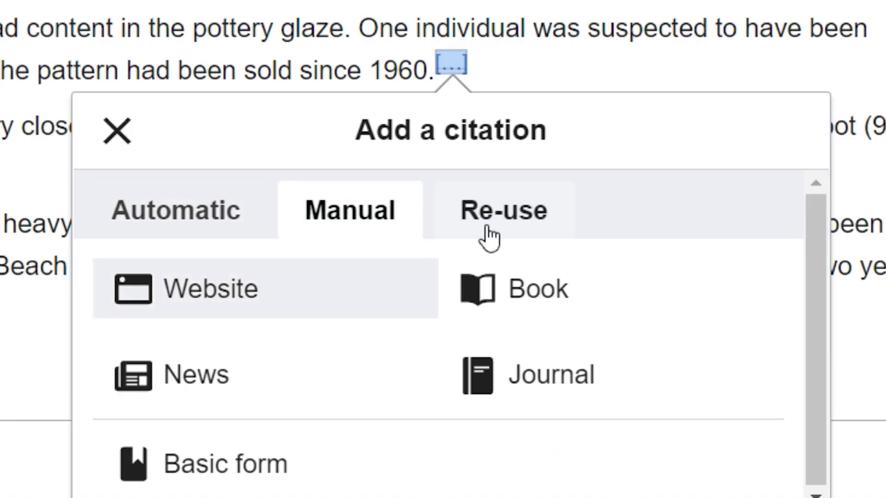
pyautogui.click(489, 237)
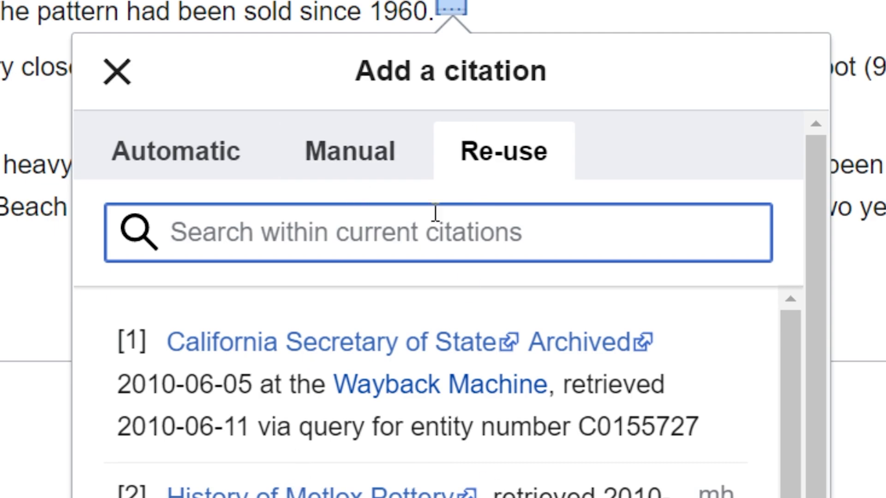
pyautogui.click(364, 142)
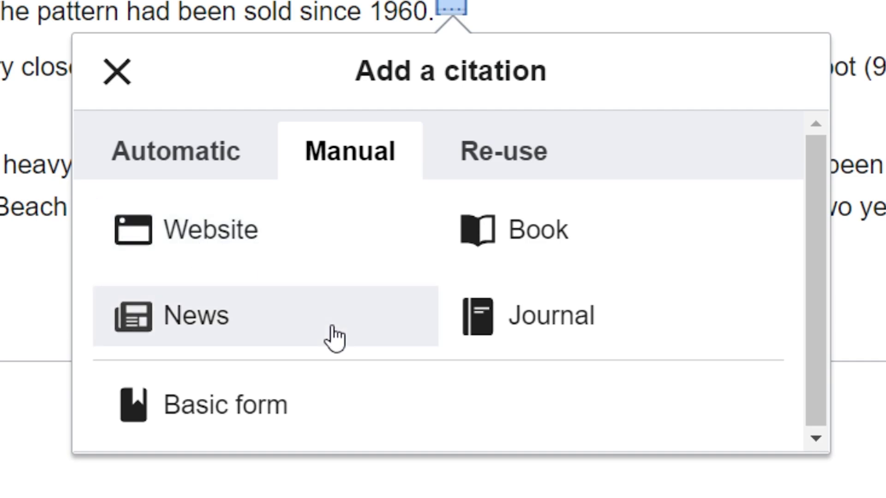
pyautogui.click(163, 163)
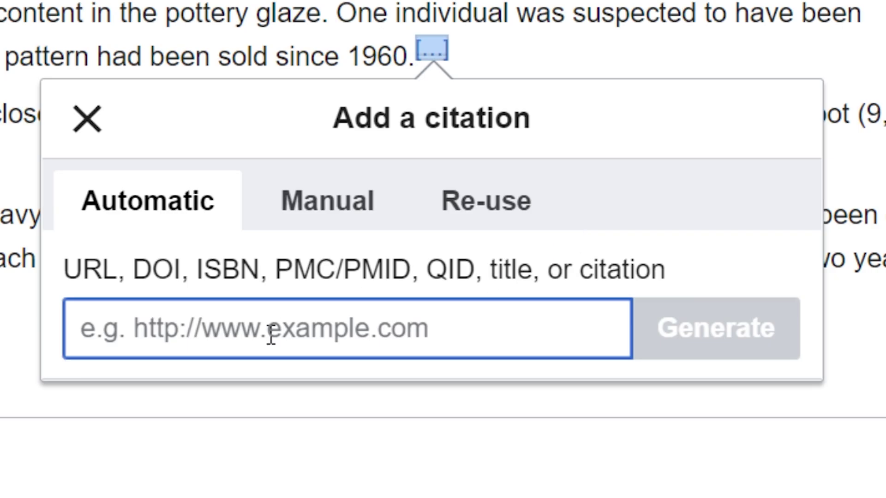
# Generate a citation from the pasted CDNC page URL, discard it, and return to manual types
pyautogui.hotkey('ctrl', 'v')
pyautogui.click(759, 328)
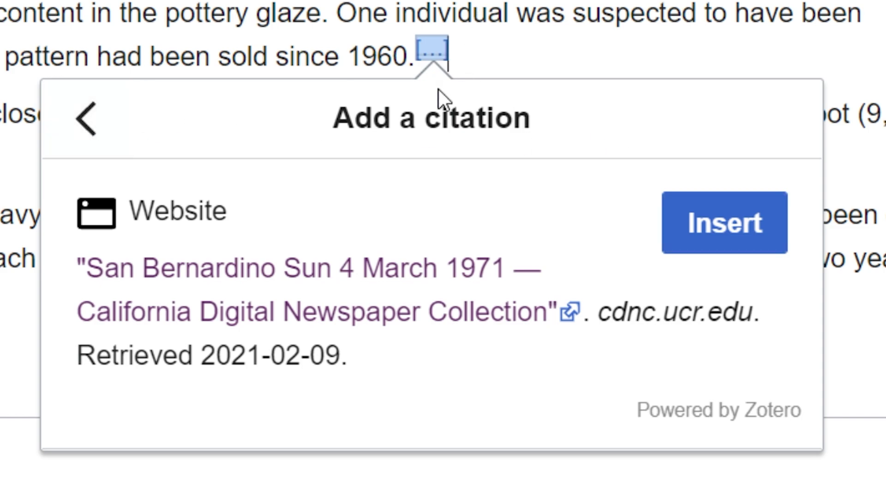
pyautogui.click(88, 121)
pyautogui.click(314, 226)
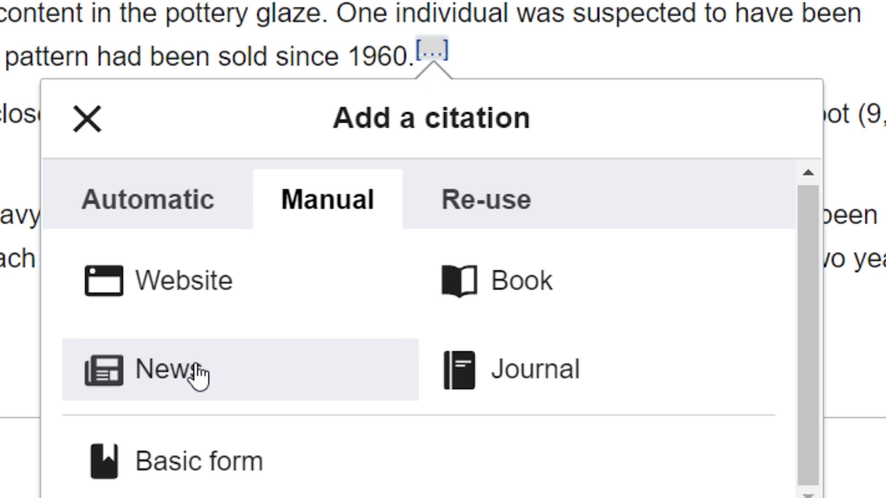
# Choose the News form with date 4 March 1971 and title 'Pottery is Recalled in FDA Probe'
pyautogui.click(184, 391)
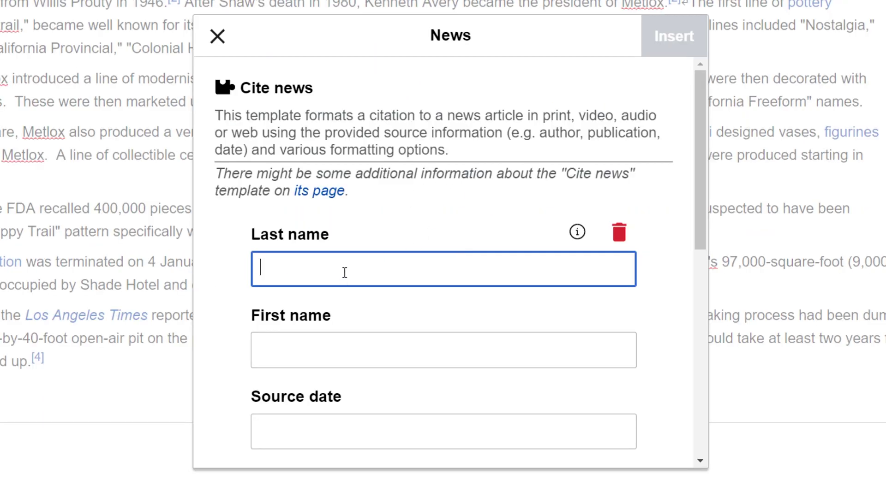
pyautogui.scroll(-2, 345, 272)
pyautogui.scroll(-3, 388, 314)
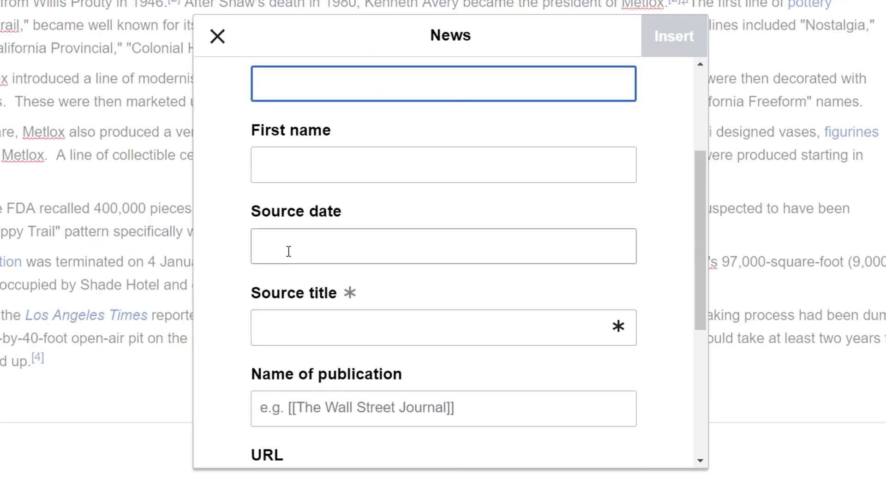
pyautogui.click(308, 252)
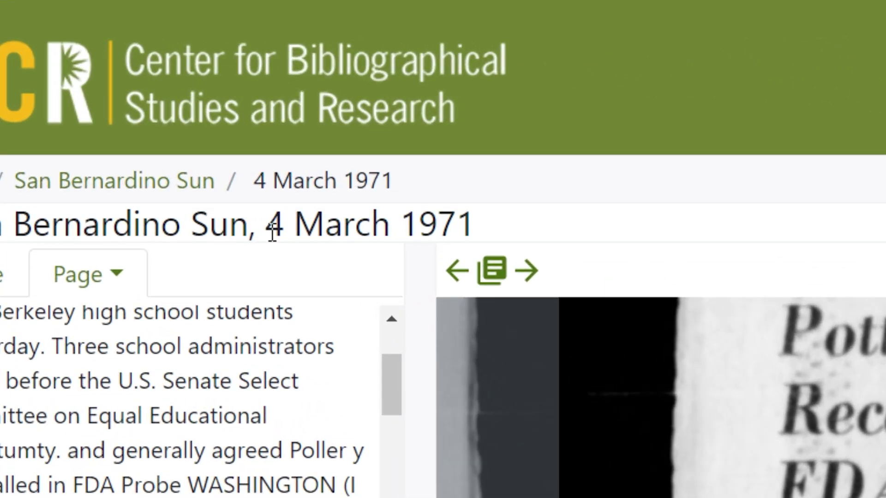
pyautogui.moveTo(98, 112); pyautogui.dragTo(179, 107)
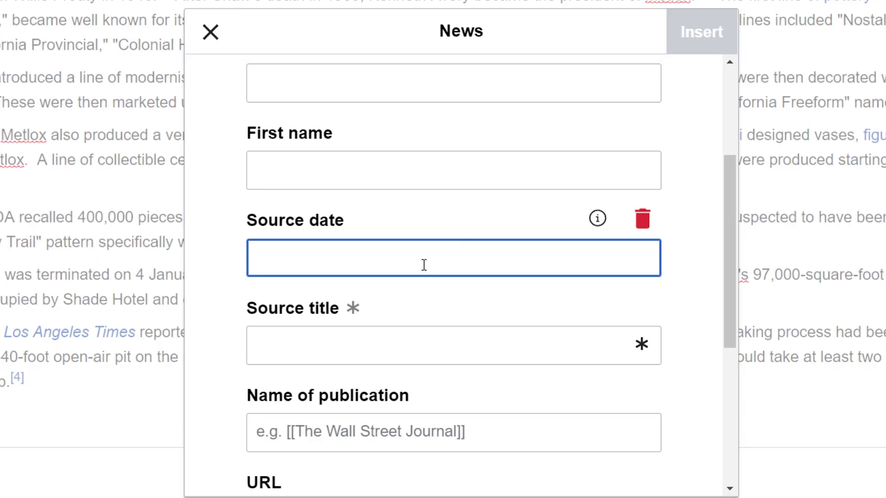
pyautogui.write('4 March 1971')
pyautogui.click(410, 336)
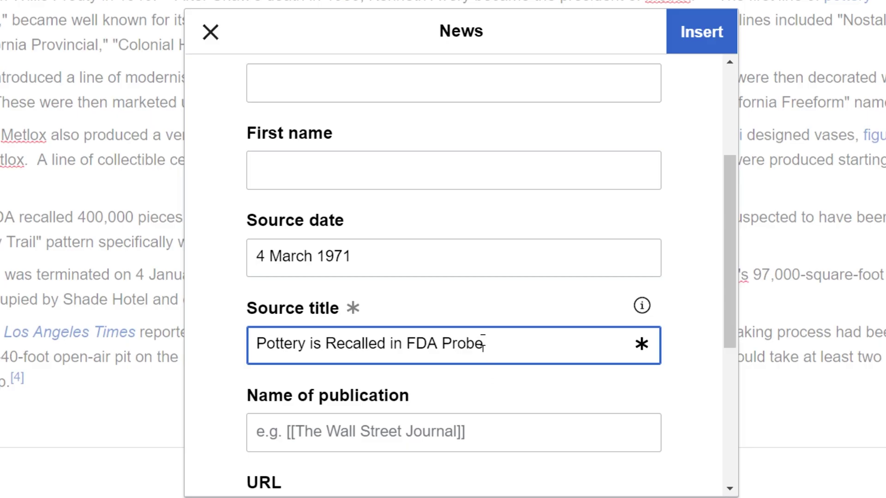
pyautogui.scroll(-1, 483, 344)
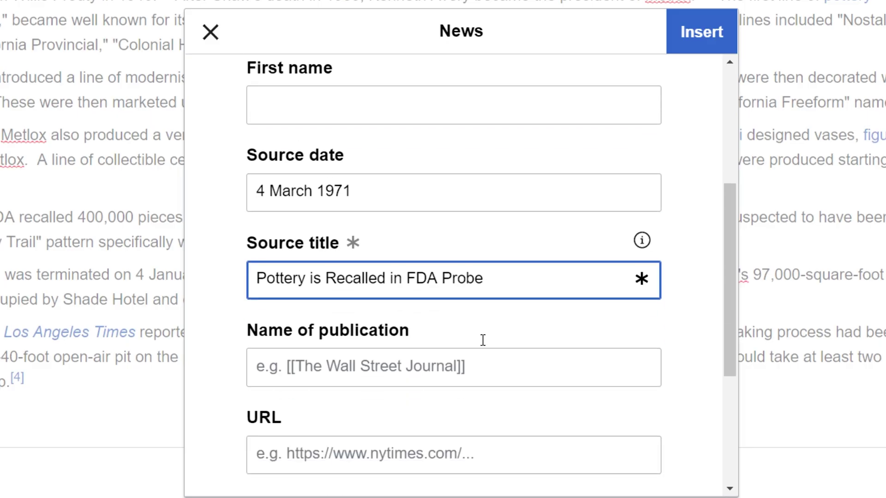
pyautogui.click(482, 346)
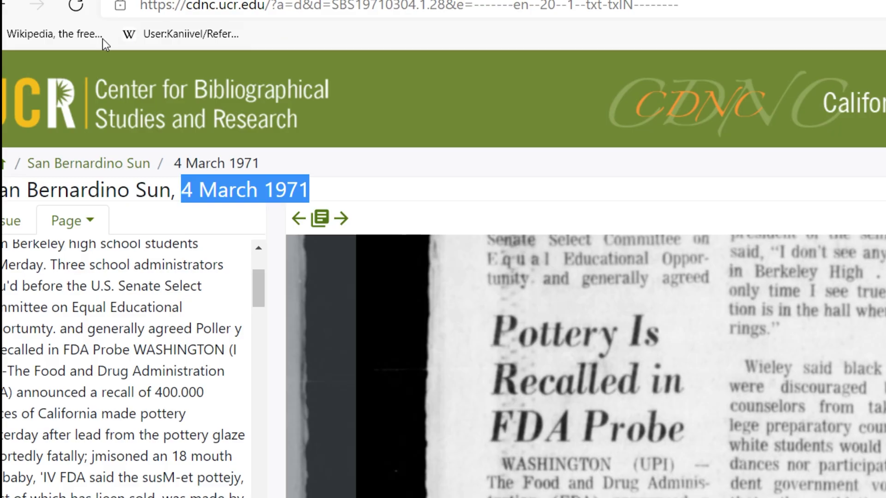
# Fill in publication San Bernardino Sun, the cdnc.ucr.edu page URL, and the URL access date
pyautogui.moveTo(2, 190); pyautogui.dragTo(168, 187)
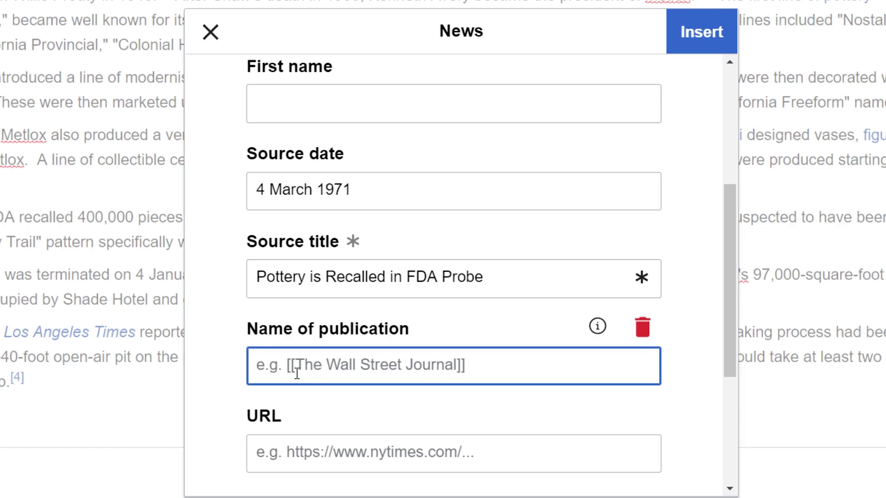
pyautogui.write('San Bernardino Sun')
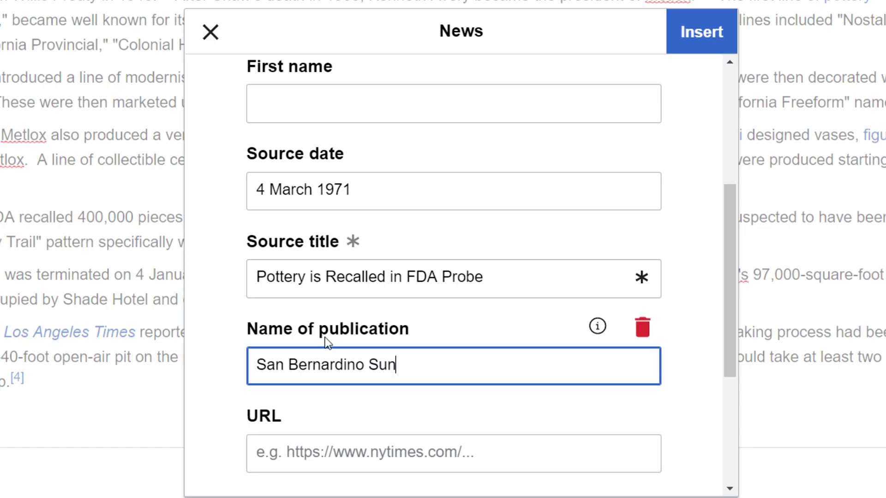
pyautogui.press('Tab')
pyautogui.write('https://cdnc.ucr.edu/?a=d&d=SBS19710304.1.28&e=-------en--20--1--txt-txIN--------')
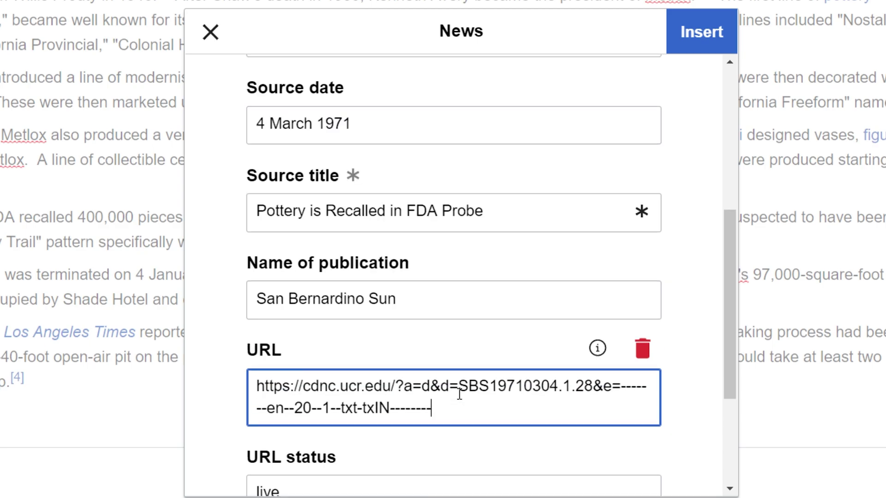
pyautogui.scroll(-1, 360, 427)
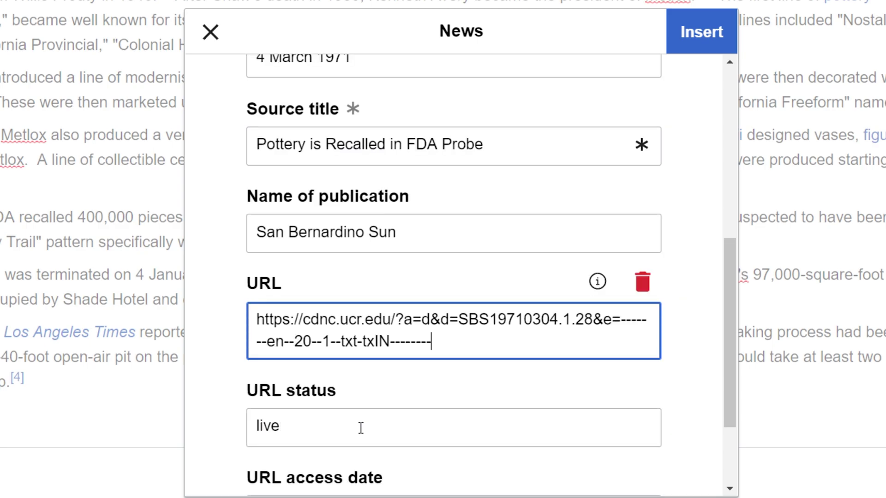
pyautogui.scroll(-1, 318, 440)
pyautogui.click(303, 444)
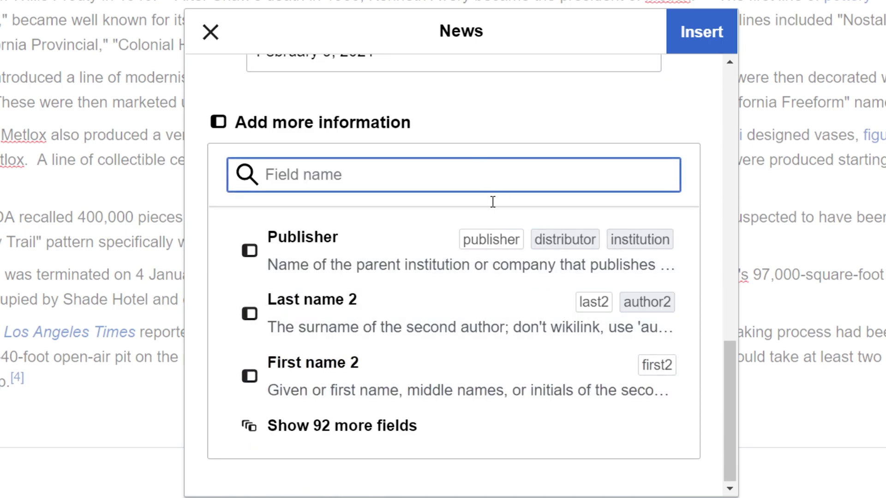
# Add a Page field of C4 and insert the San Bernardino Sun citation as footnote [3]
pyautogui.scroll(1, 493, 200)
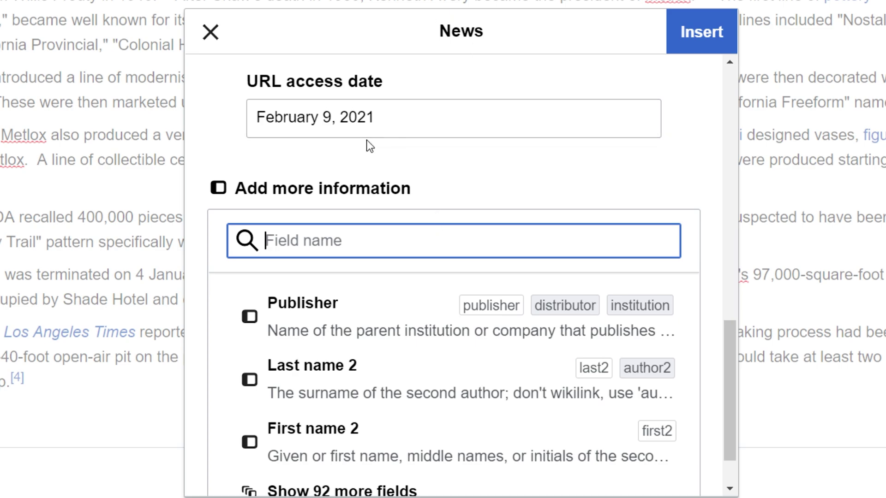
pyautogui.write('page')
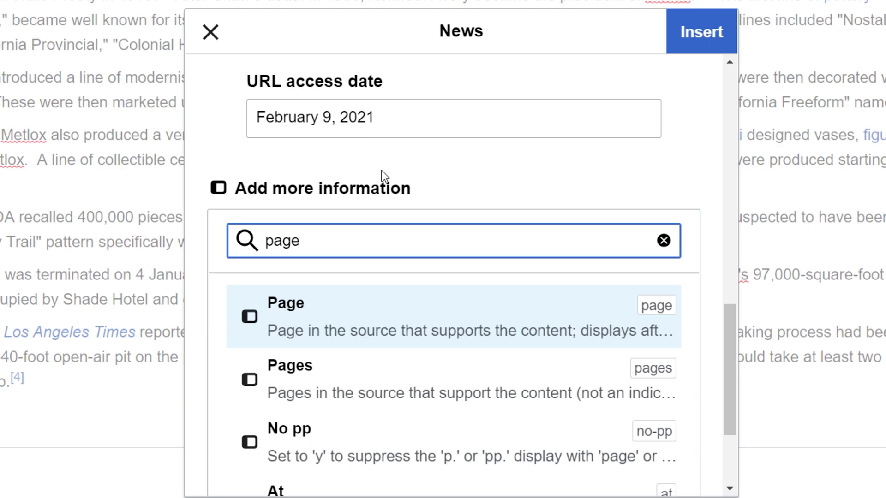
pyautogui.click(348, 310)
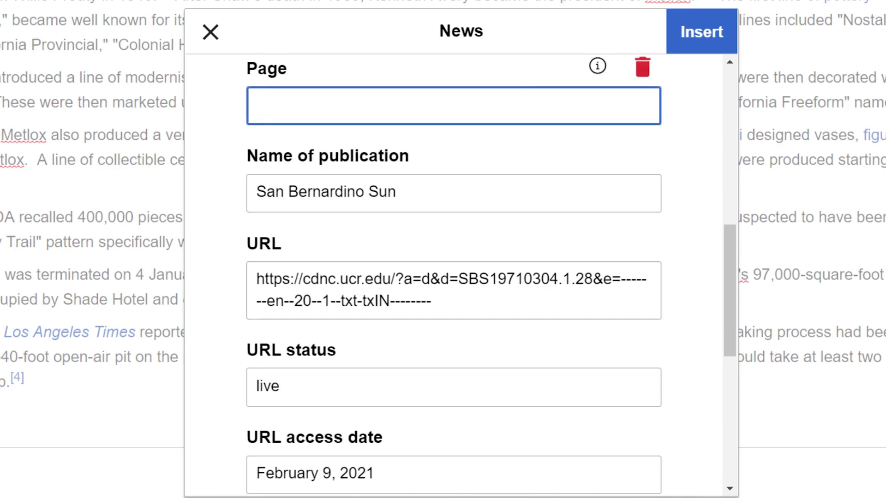
pyautogui.write('C4')
pyautogui.scroll(-3, 667, 199)
pyautogui.scroll(6, 667, 200)
pyautogui.scroll(1, 667, 200)
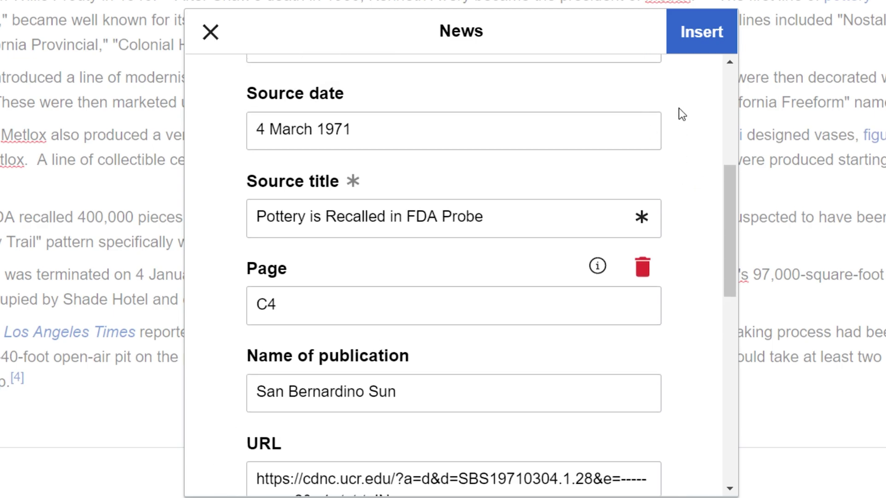
pyautogui.click(704, 33)
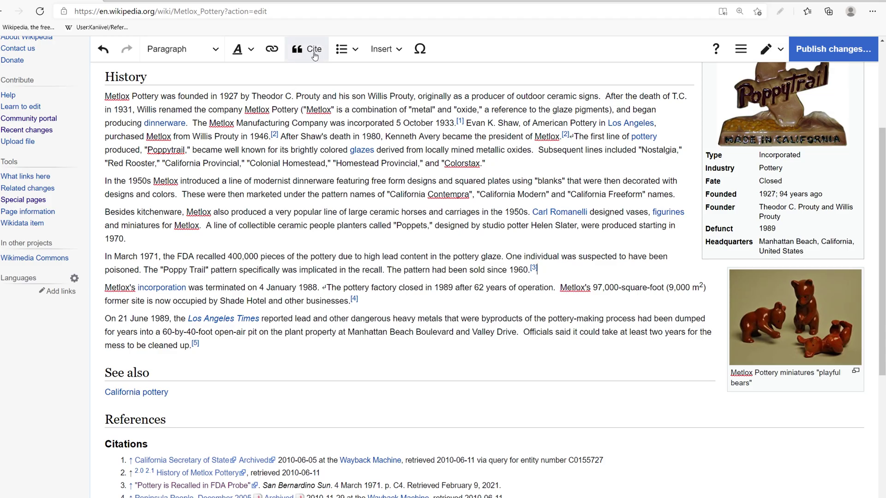
# Copy the web address of The Vidette archive clipping
pyautogui.click(255, 2)
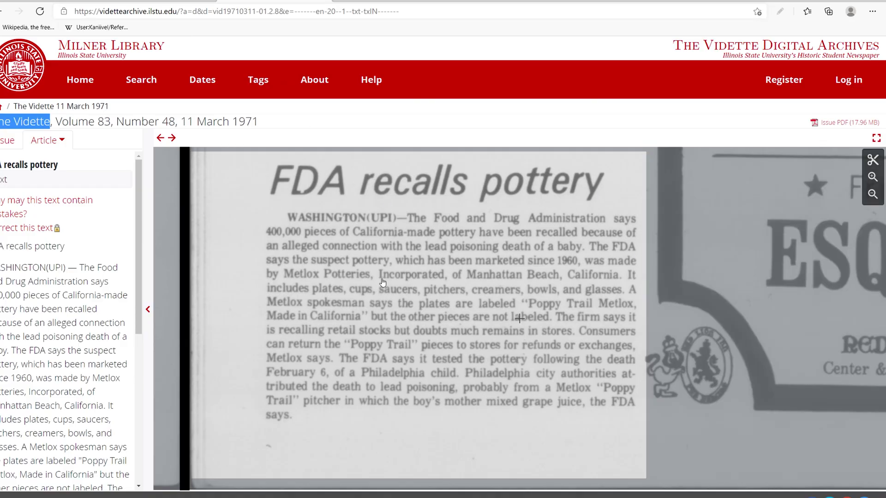
pyautogui.click(165, 16)
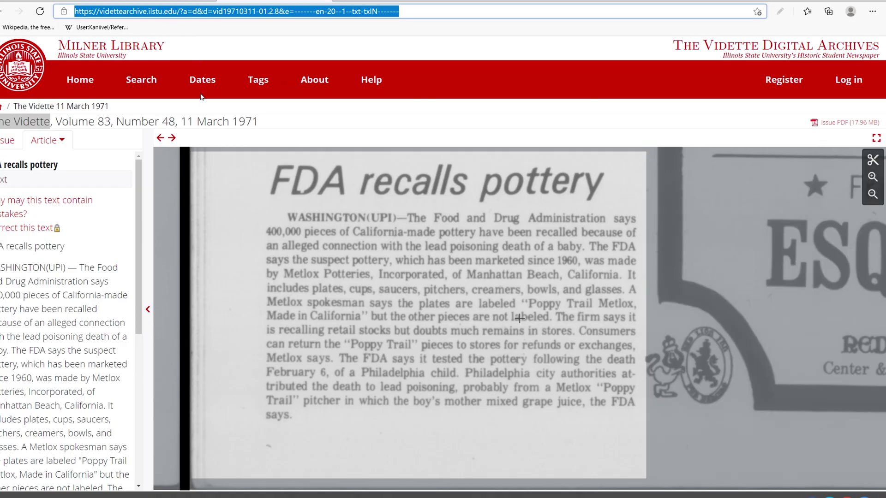
pyautogui.hotkey('ctrl', 'shift', 'Tab')
# Try an automatic citation from that address after [3], discard it, and reopen Cite on Manual
pyautogui.click(306, 48)
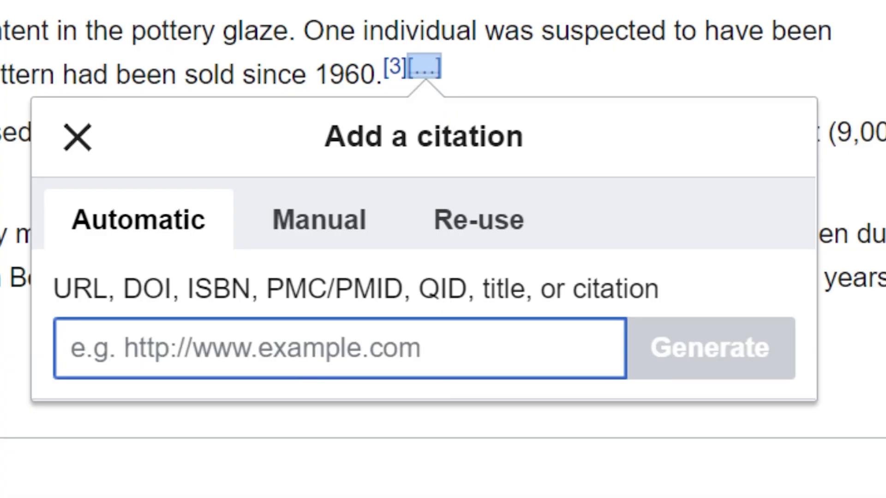
pyautogui.hotkey('ctrl', 'v')
pyautogui.click(716, 374)
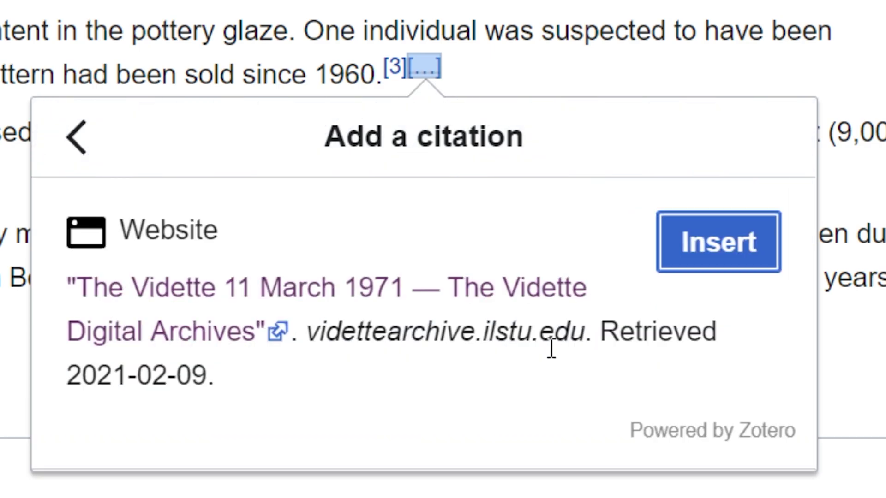
pyautogui.click(70, 164)
pyautogui.press('BackSpace')
pyautogui.click(445, 83)
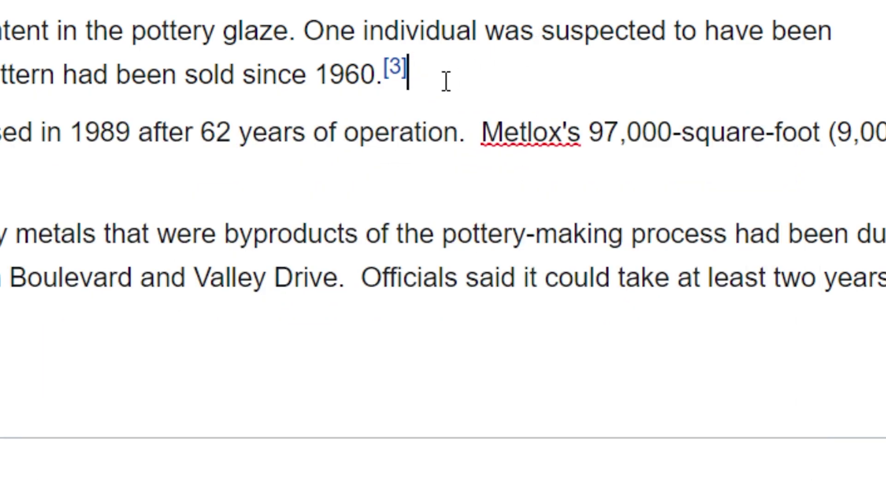
pyautogui.hotkey('ctrl', 'shift', 'k')
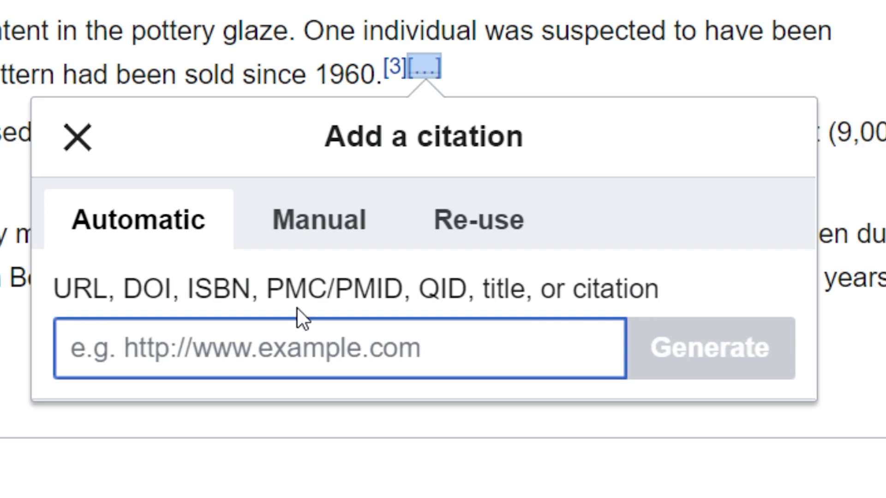
pyautogui.click(310, 233)
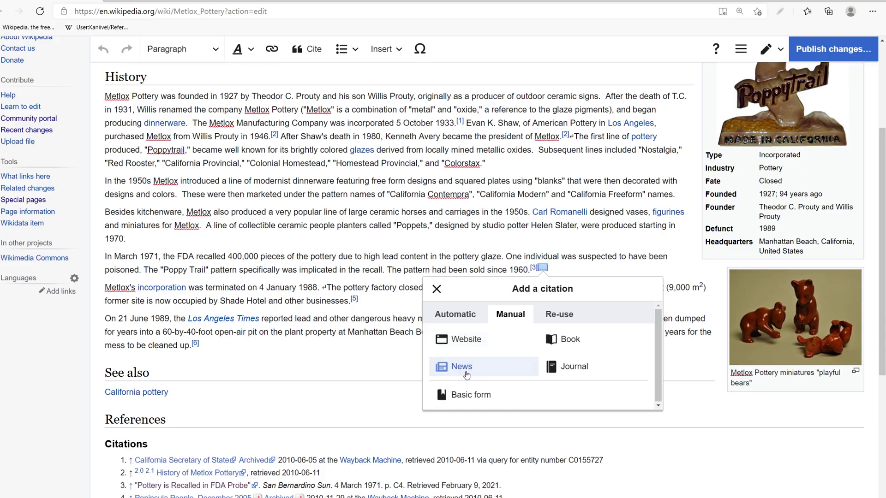
# Choose the News form with title 'FDA Recalls Pottery' and source date 11 March 1971
pyautogui.click(60, 397)
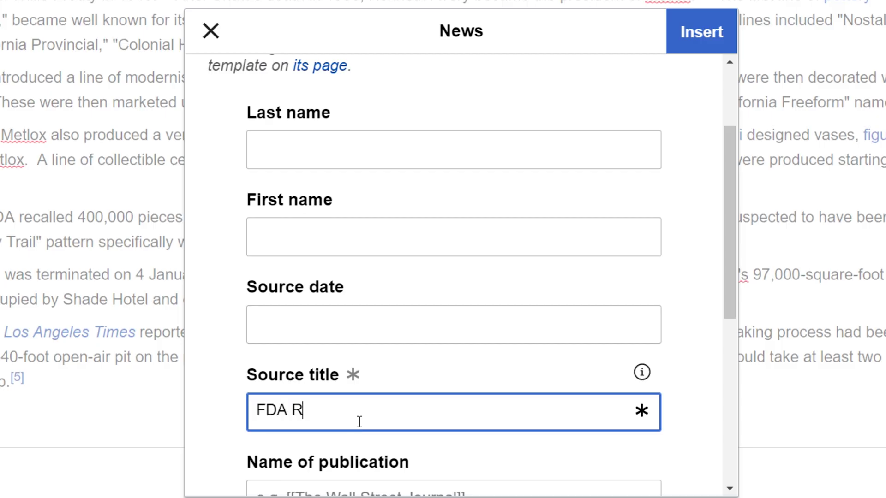
pyautogui.write('ecalls Pottery')
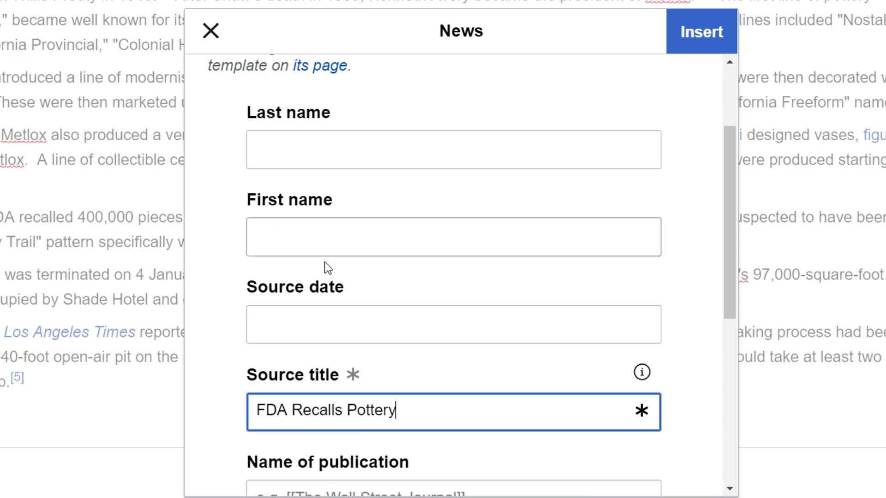
pyautogui.click(351, 325)
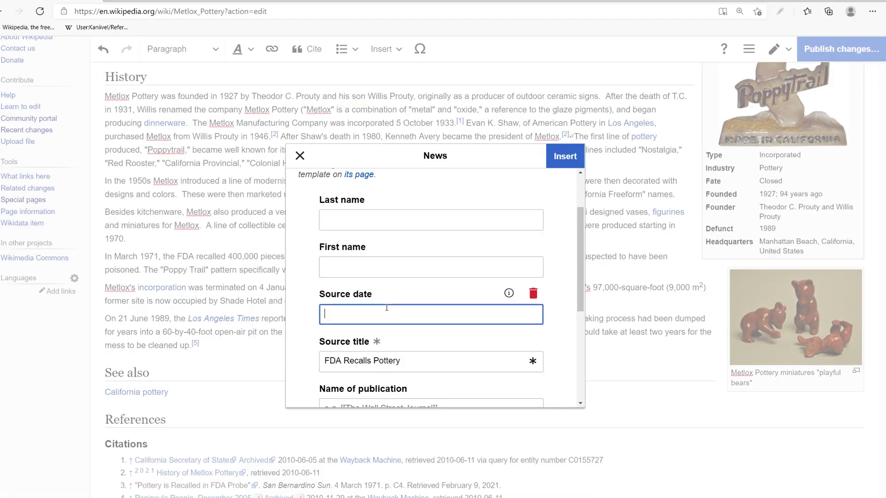
pyautogui.click(272, 2)
pyautogui.moveTo(181, 119); pyautogui.dragTo(259, 118)
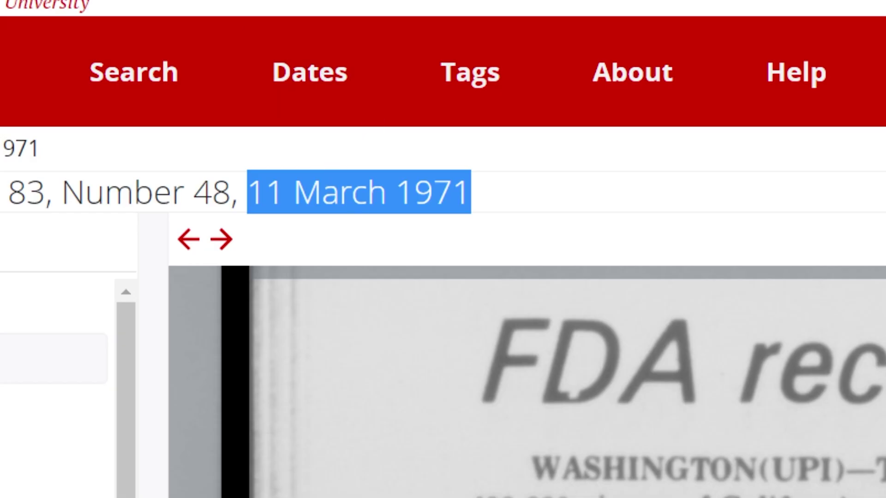
pyautogui.hotkey('ctrl', 'c')
pyautogui.hotkey('ctrl', 'Tab')
pyautogui.hotkey('ctrl', 'v')
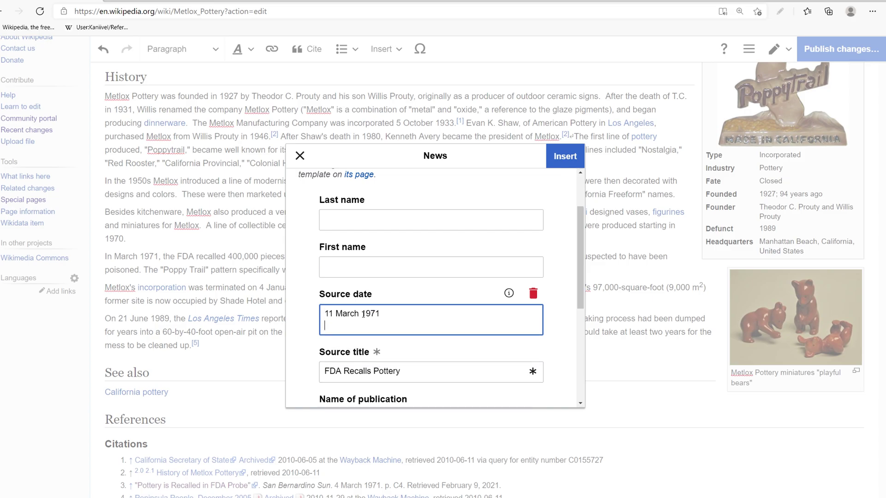
# Add The Vidette as publication, the archive page URL, and the URL access date
pyautogui.scroll(-2, 360, 323)
pyautogui.click(372, 342)
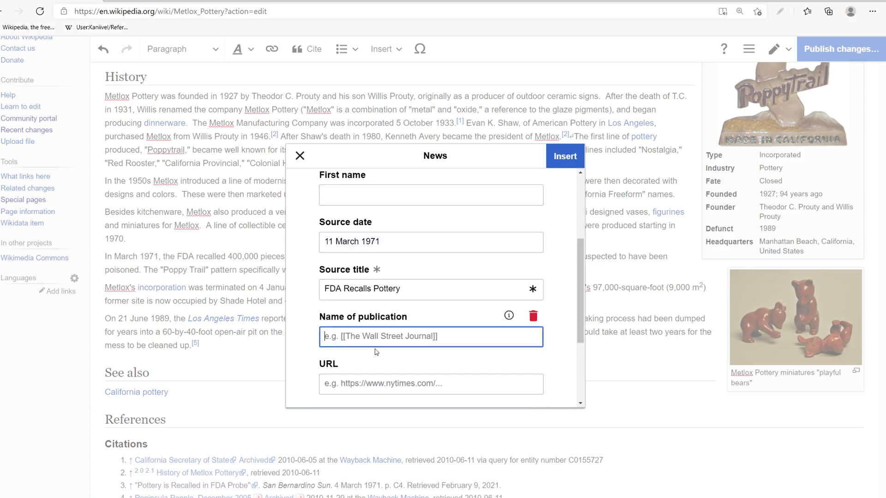
pyautogui.click(248, 4)
pyautogui.moveTo(51, 122); pyautogui.dragTo(0, 121)
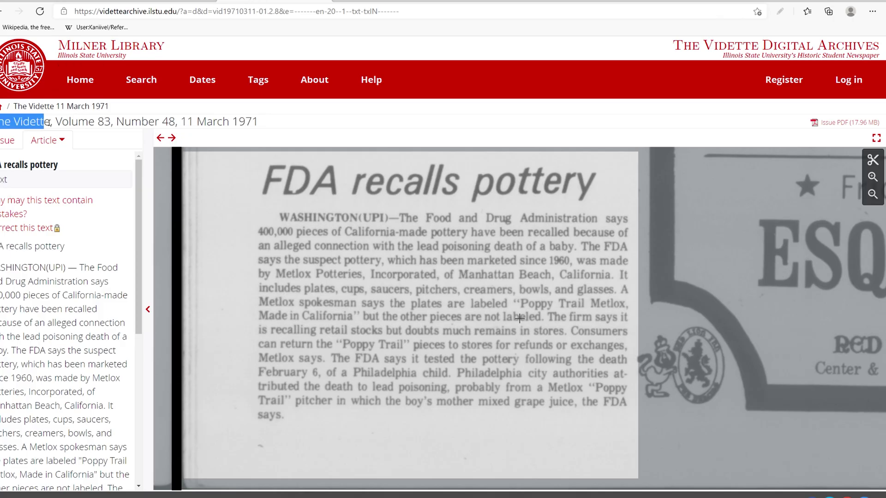
pyautogui.hotkey('ctrl', 'c')
pyautogui.hotkey('ctrl', 'Tab')
pyautogui.hotkey('ctrl', 'v')
pyautogui.click(364, 443)
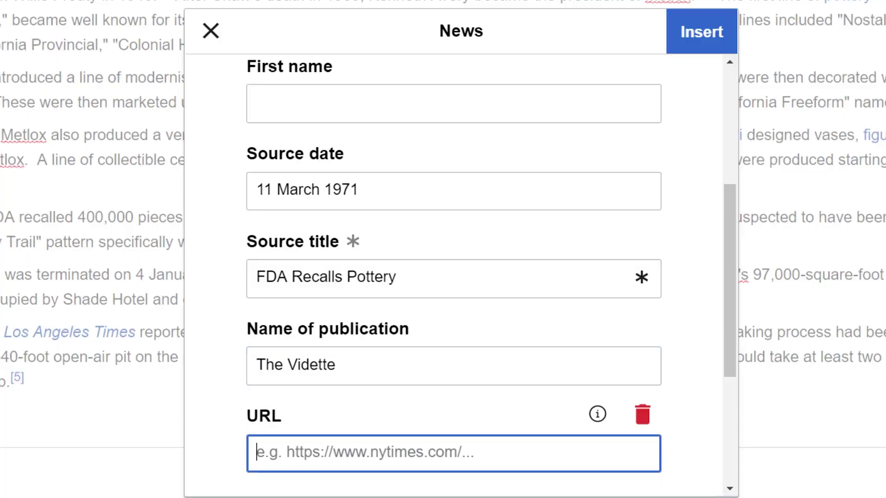
pyautogui.hotkey('ctrl', 'v')
pyautogui.scroll(-5, 350, 370)
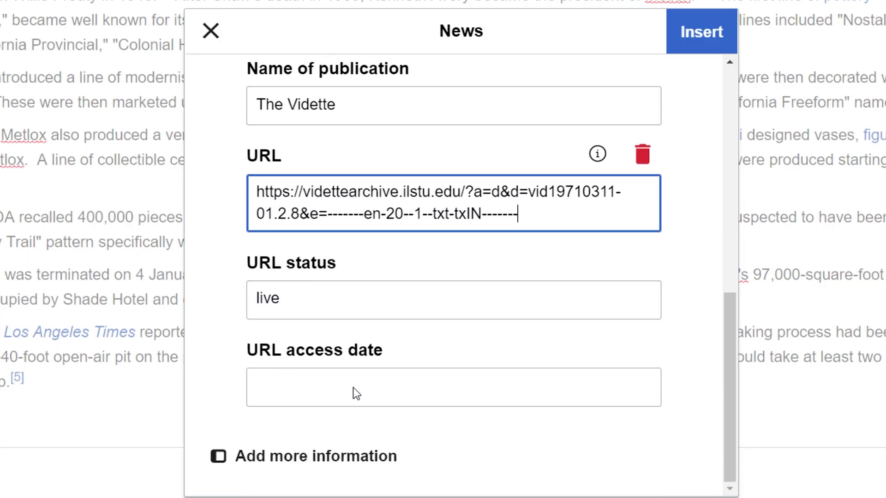
pyautogui.click(357, 402)
# Enter the access date February 9, 2021 and add a Volume field set to 83
pyautogui.write('February 9, 2021')
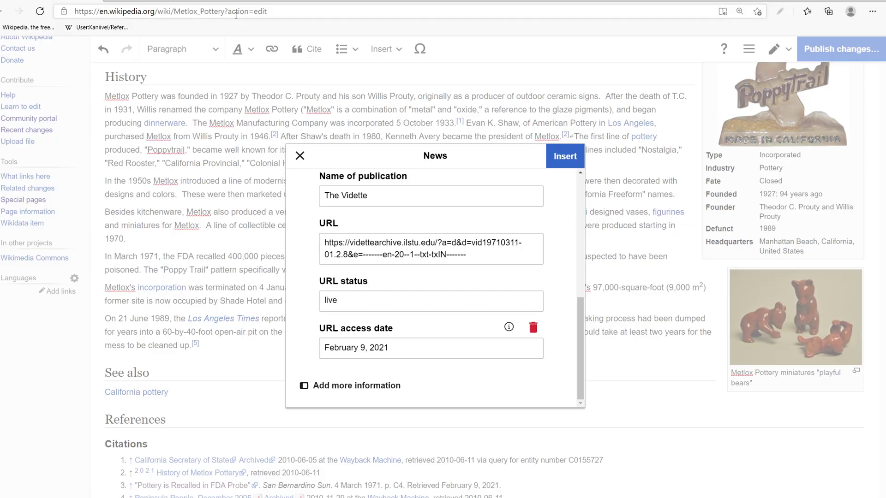
pyautogui.hotkey('ctrl', 'Tab')
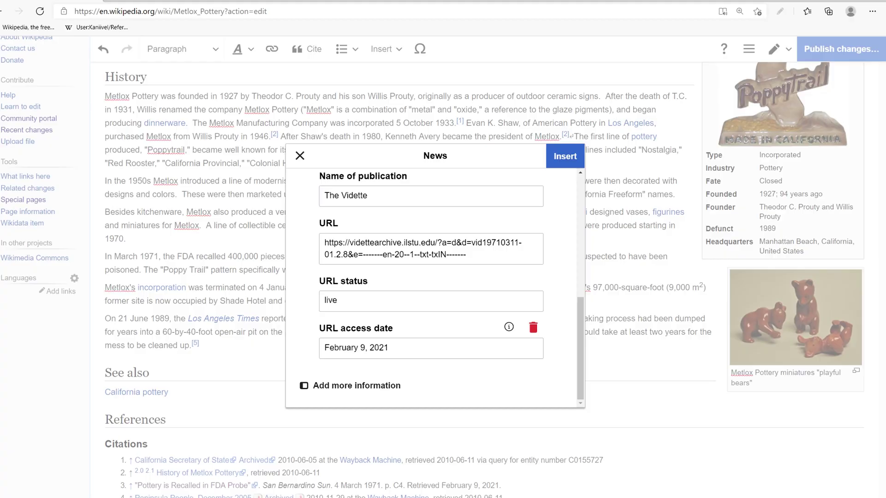
pyautogui.click(333, 441)
pyautogui.write('Volu')
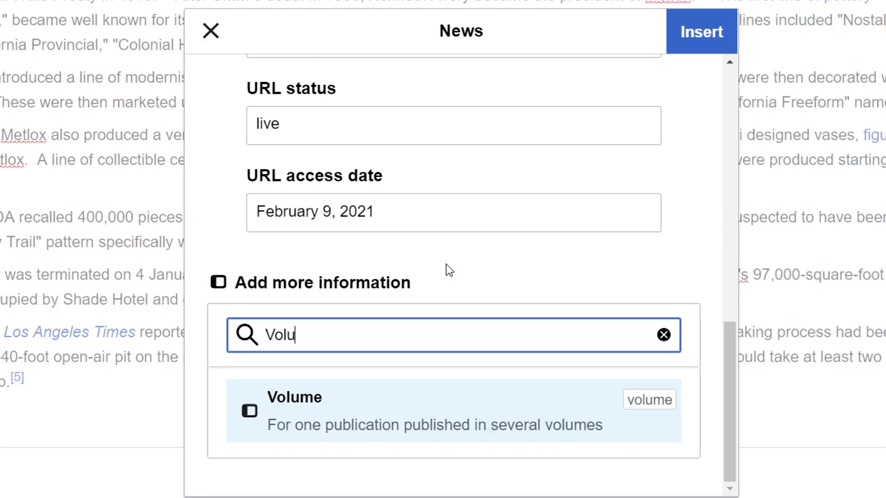
pyautogui.click(327, 423)
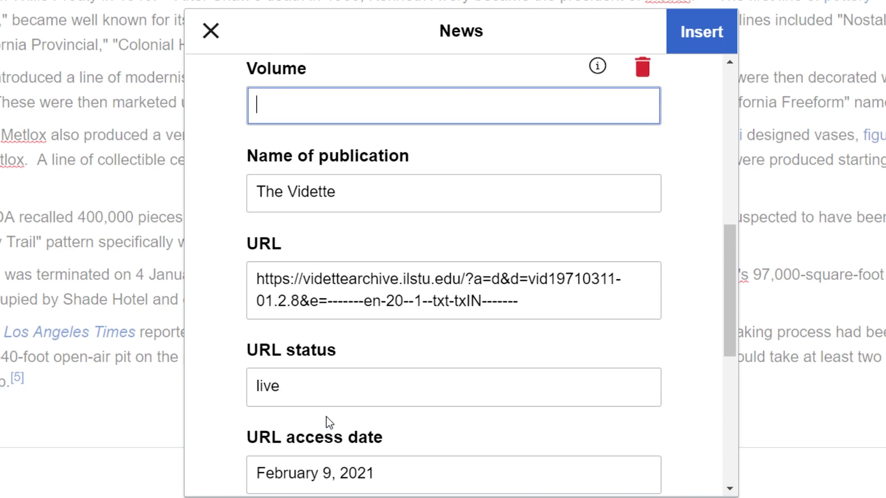
pyautogui.write('83')
# Add a Publisher field reading 'Illinois State University - Milner Library' with corrected spacing
pyautogui.scroll(-6, 414, 398)
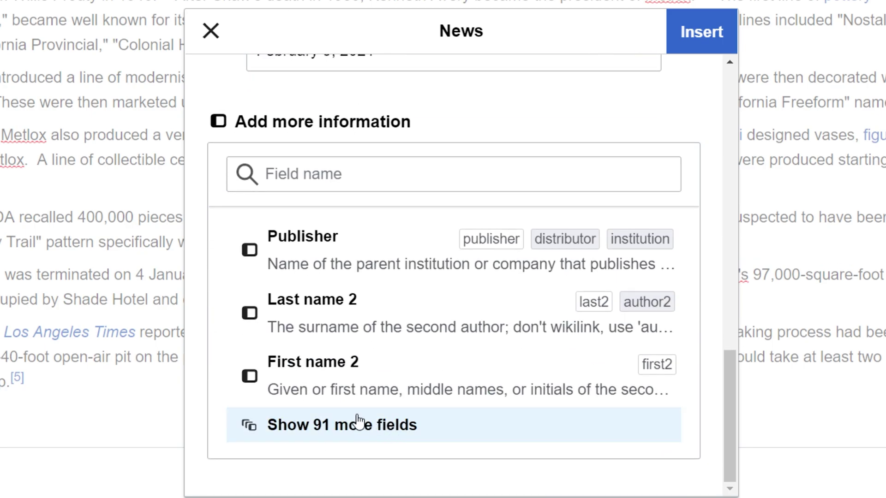
pyautogui.click(361, 170)
pyautogui.scroll(4, 361, 170)
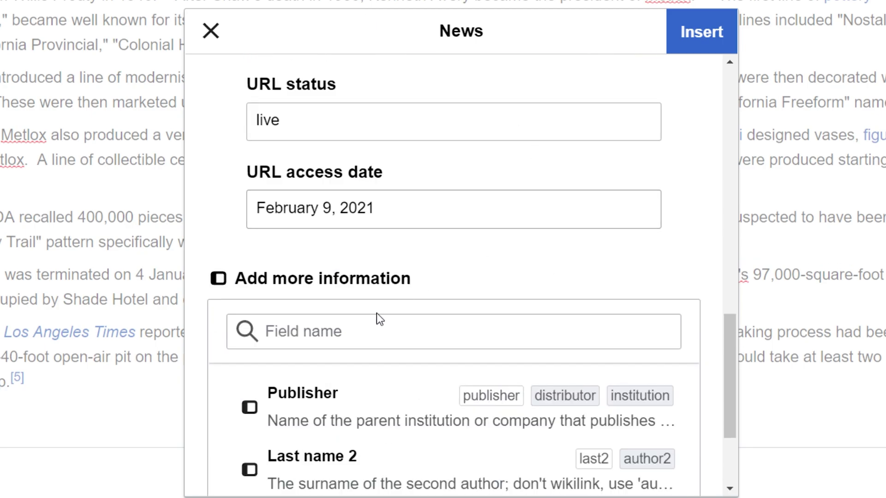
pyautogui.scroll(-4, 376, 317)
pyautogui.click(353, 263)
pyautogui.hotkey('ctrl', 'v')
pyautogui.hotkey('ctrl', 'Left')
pyautogui.hotkey('ctrl', 'Left')
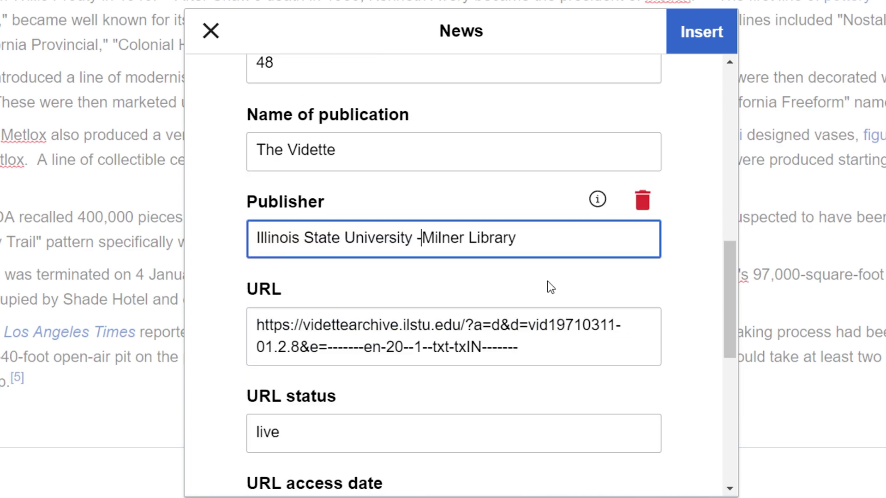
pyautogui.scroll(10, 673, 230)
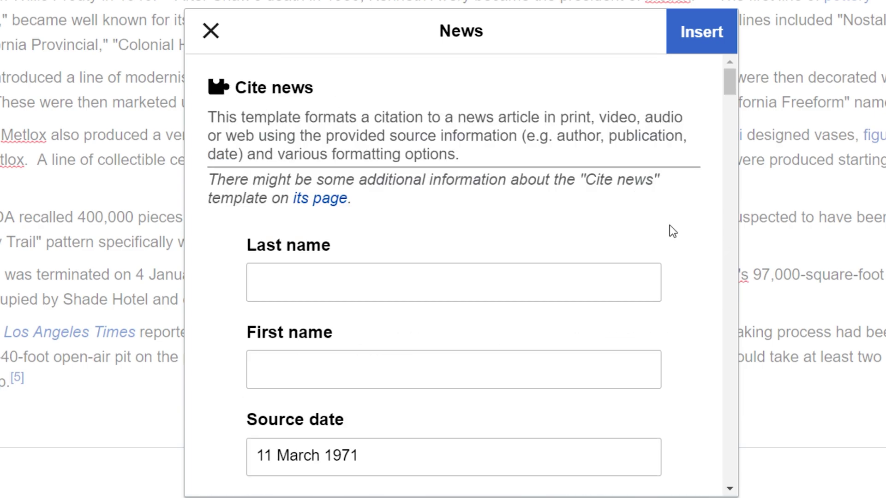
pyautogui.scroll(-12, 672, 219)
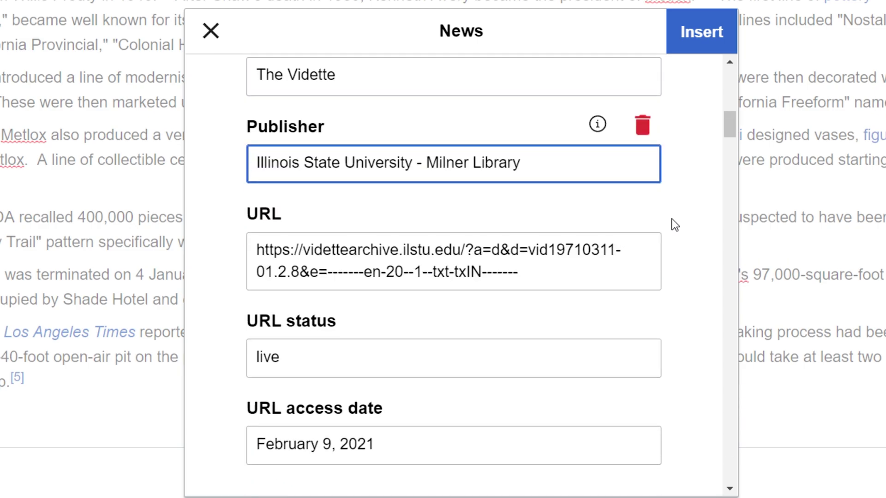
# Insert the completed Vidette news citation into the FDA recall paragraph
pyautogui.click(723, 39)
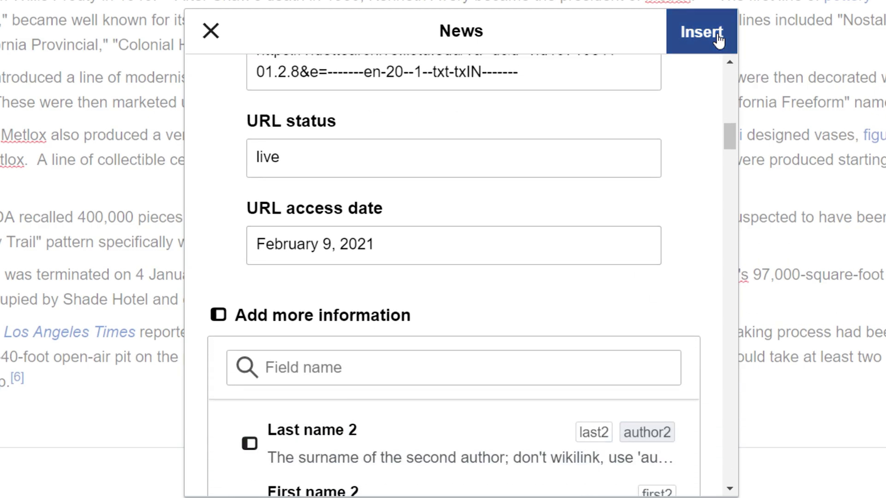